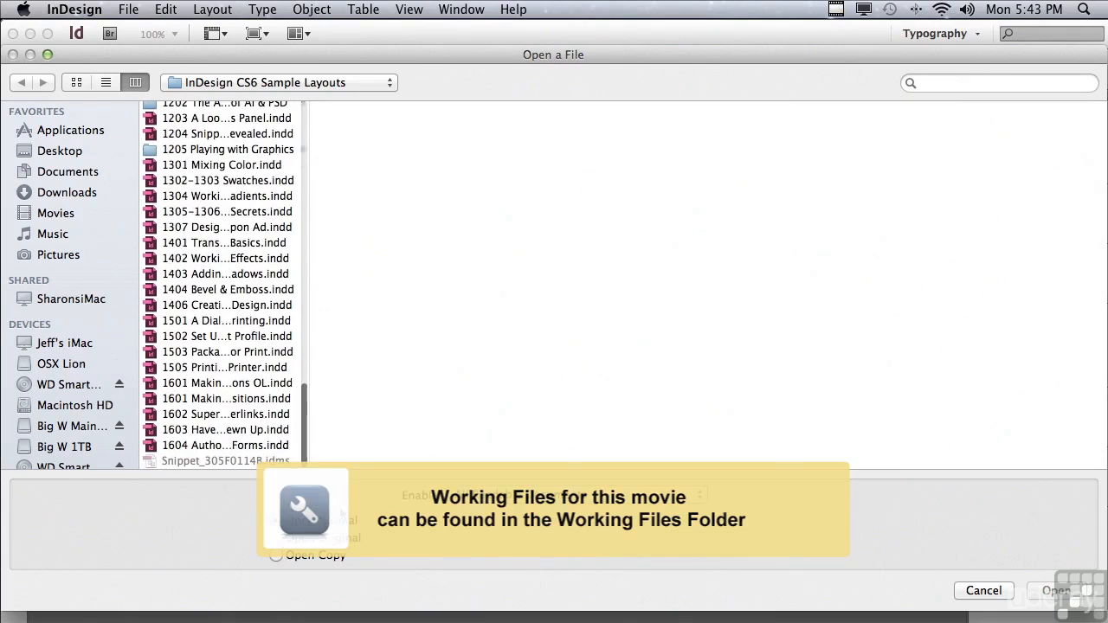
- Open the document 1301 Mixing Color.indd and display the Color panel
{"action": "left_click", "coordinate": [181, 166]}
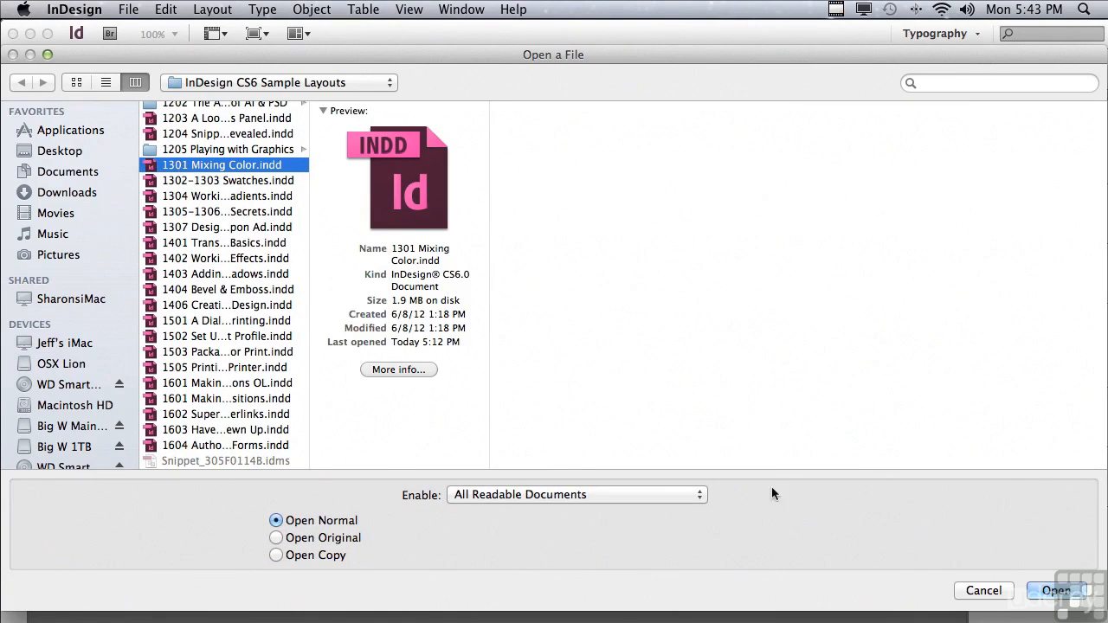
{"action": "left_click", "coordinate": [1055, 590]}
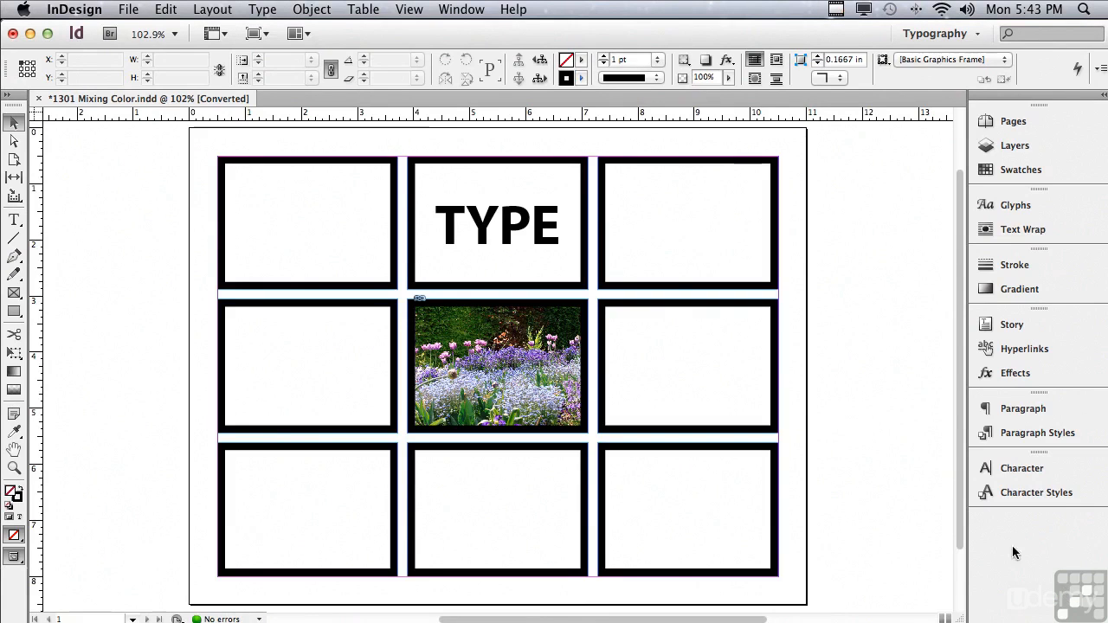
{"action": "left_click", "coordinate": [452, 8]}
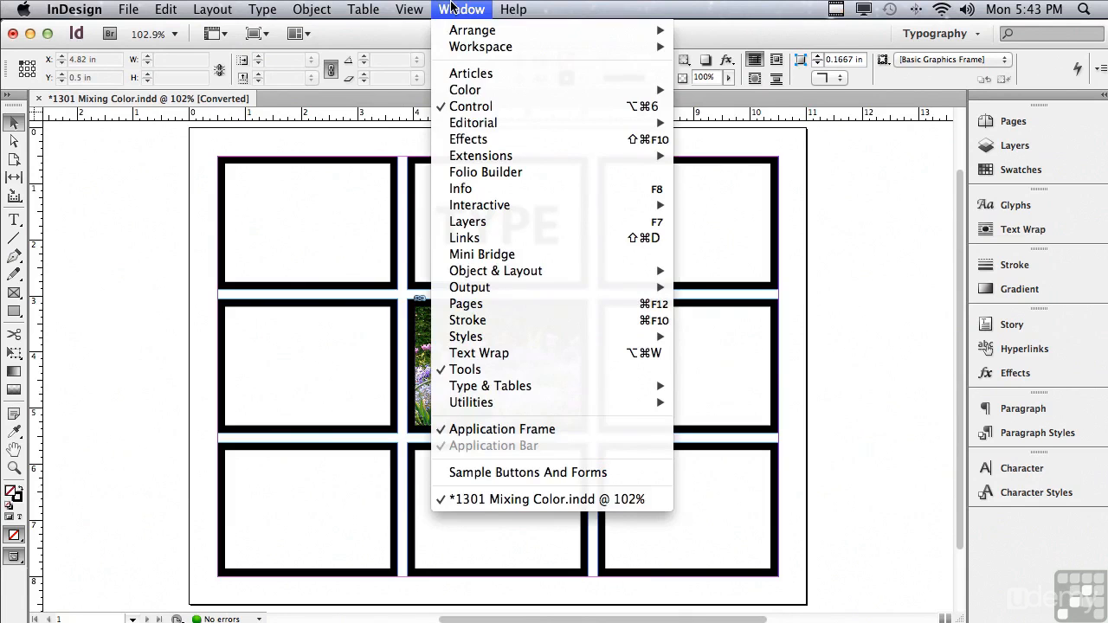
{"action": "mouse_move", "coordinate": [461, 90]}
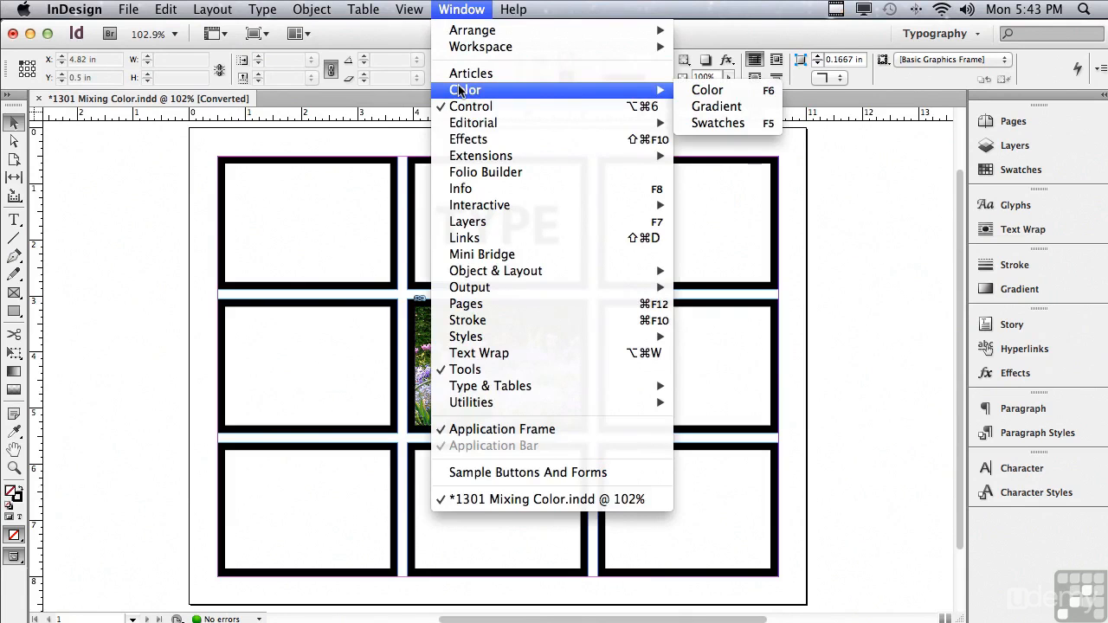
{"action": "left_click", "coordinate": [691, 90]}
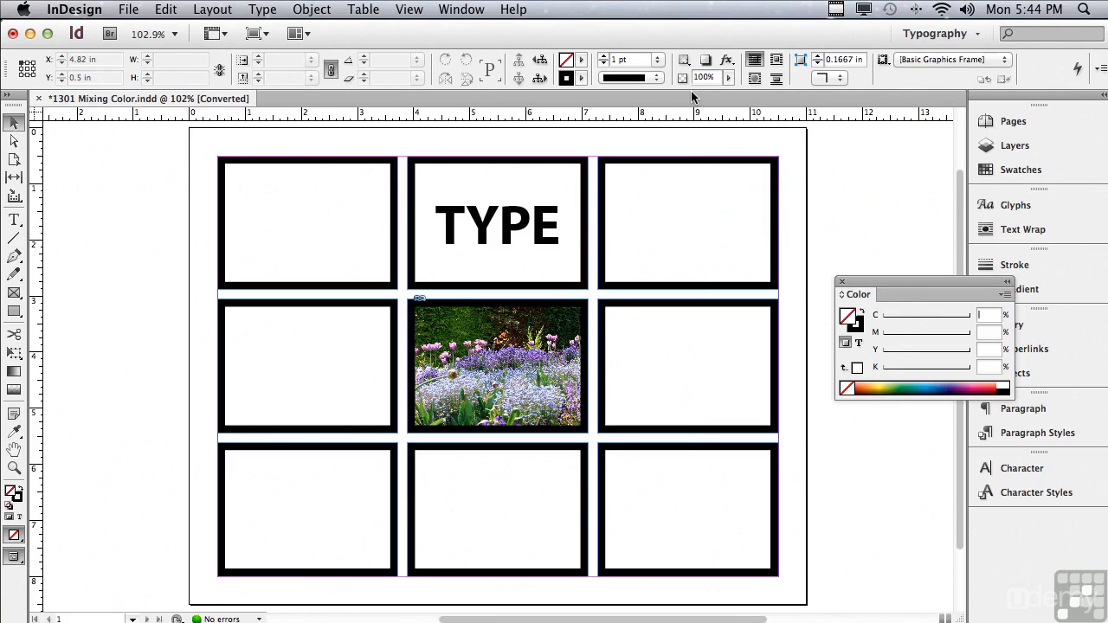
- Mix a CMYK blue fill of C=50, M=24, Y=0, K=0 for the empty frame beside the flower photo
{"action": "left_click", "coordinate": [667, 341]}
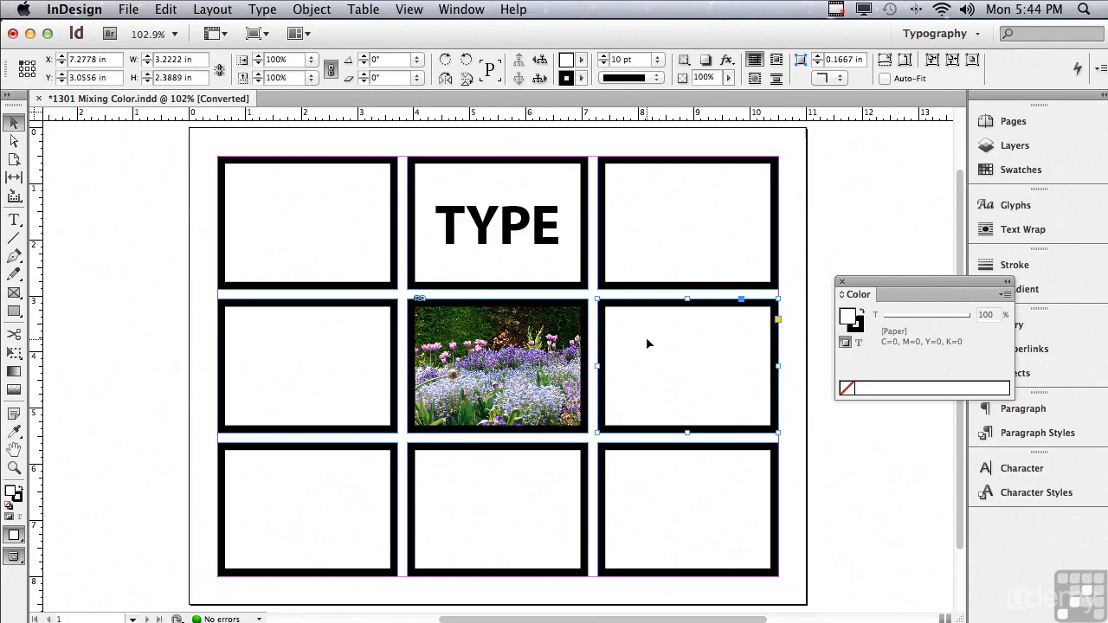
{"action": "left_click", "coordinate": [1004, 296]}
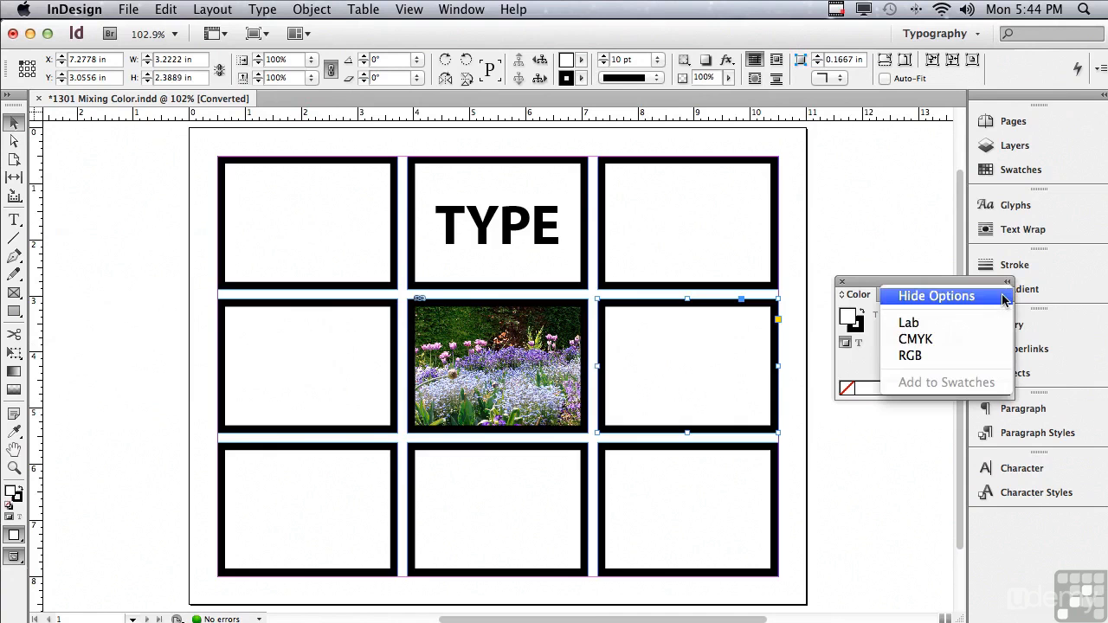
{"action": "left_click", "coordinate": [999, 339]}
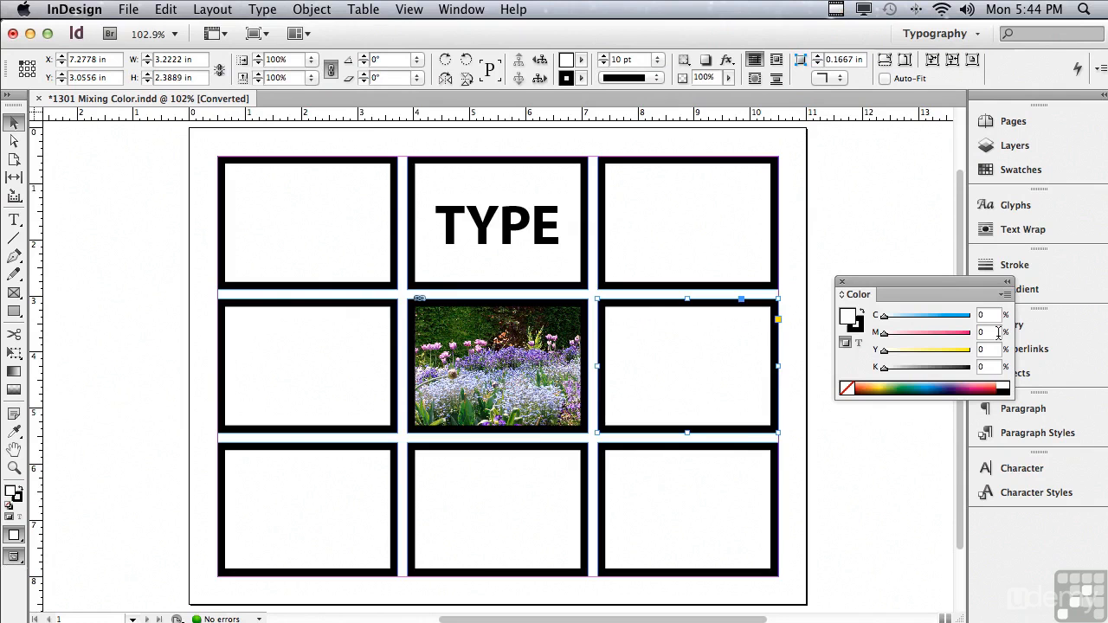
{"action": "left_click", "coordinate": [885, 317]}
{"action": "left_click_drag", "start_coordinate": [887, 318], "coordinate": [905, 338]}
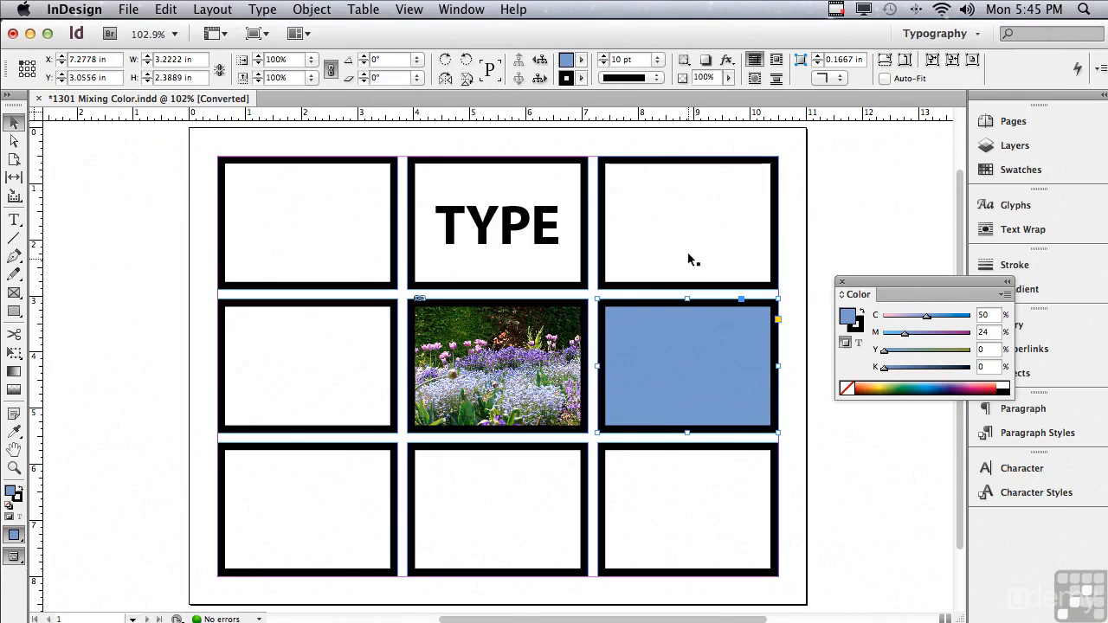
- Reselect the blue frame and add its fill color to the document's swatches
{"action": "left_click", "coordinate": [844, 204]}
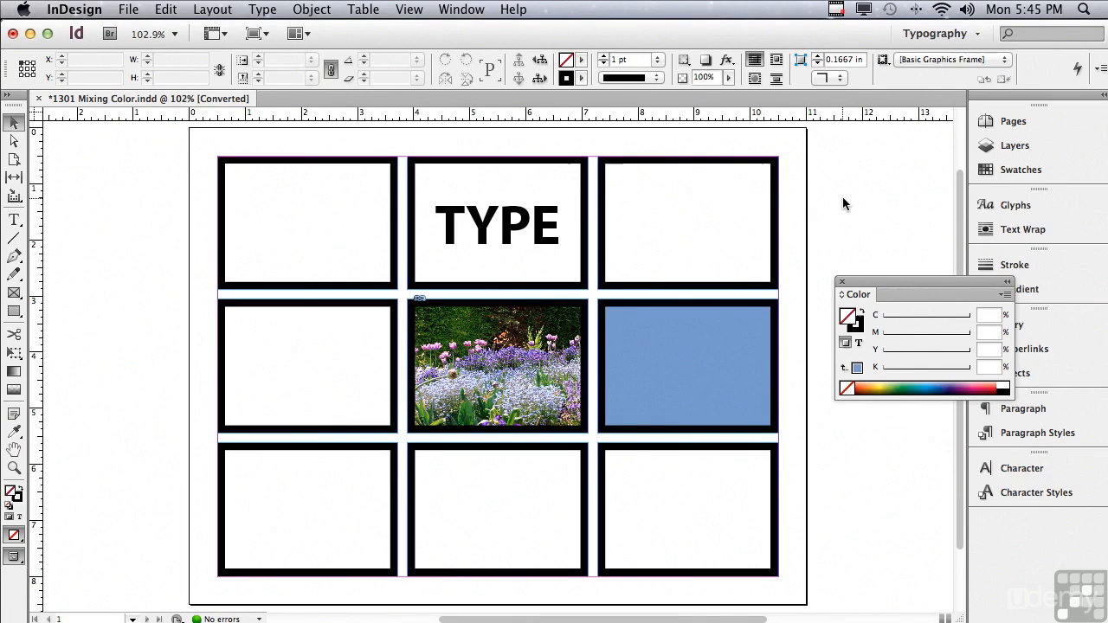
{"action": "left_click", "coordinate": [691, 344]}
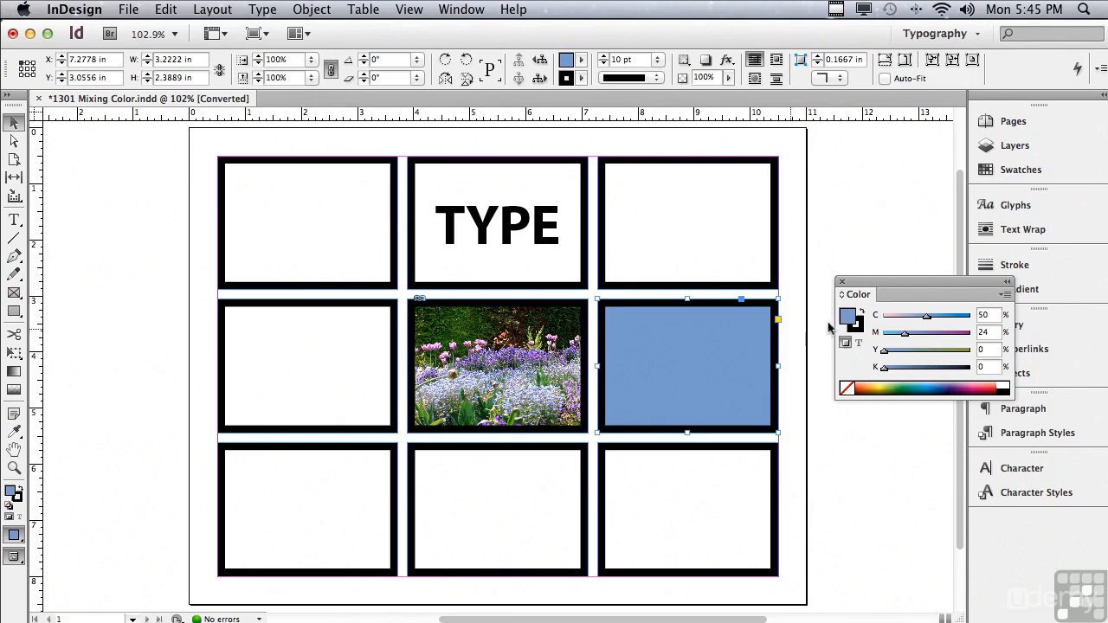
{"action": "left_click", "coordinate": [1004, 296]}
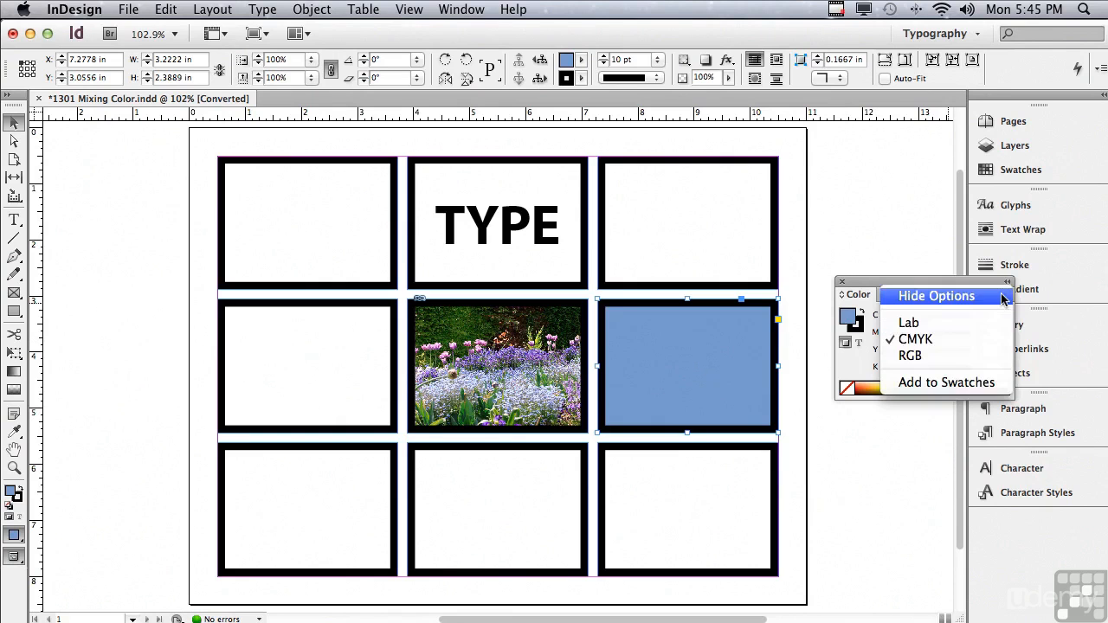
{"action": "left_click", "coordinate": [994, 383]}
{"action": "left_click", "coordinate": [1010, 178]}
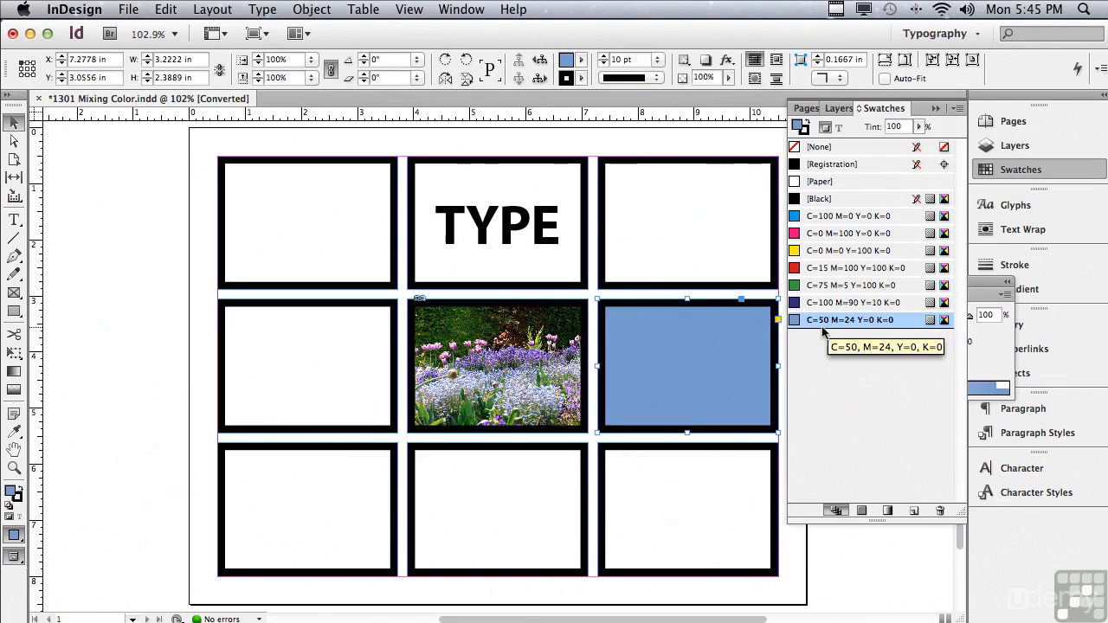
{"action": "left_click", "coordinate": [976, 279]}
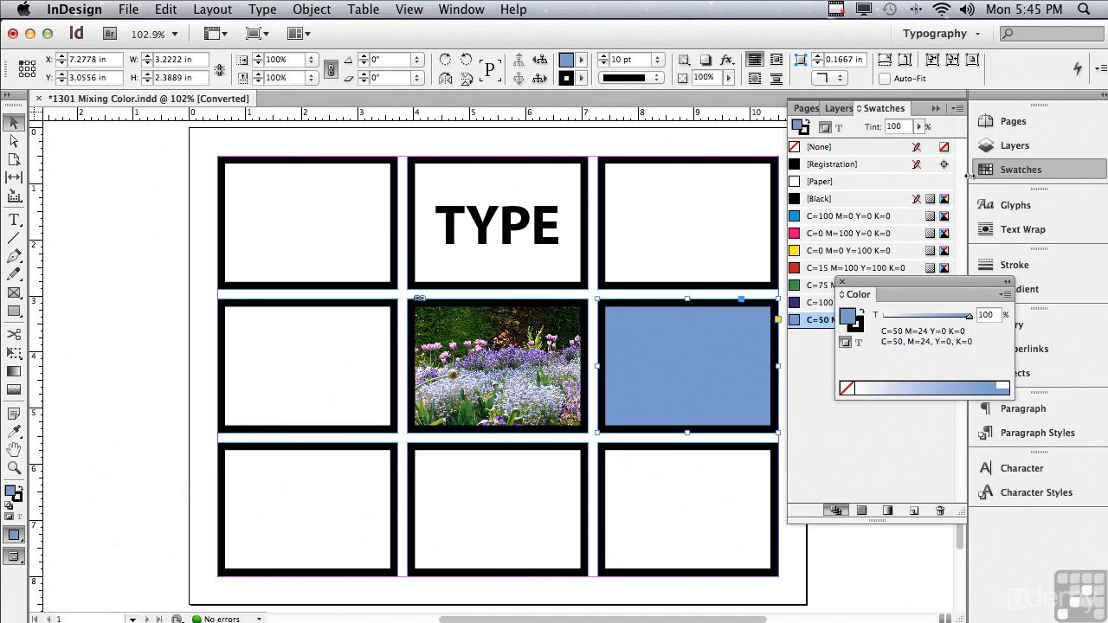
{"action": "left_click", "coordinate": [935, 109]}
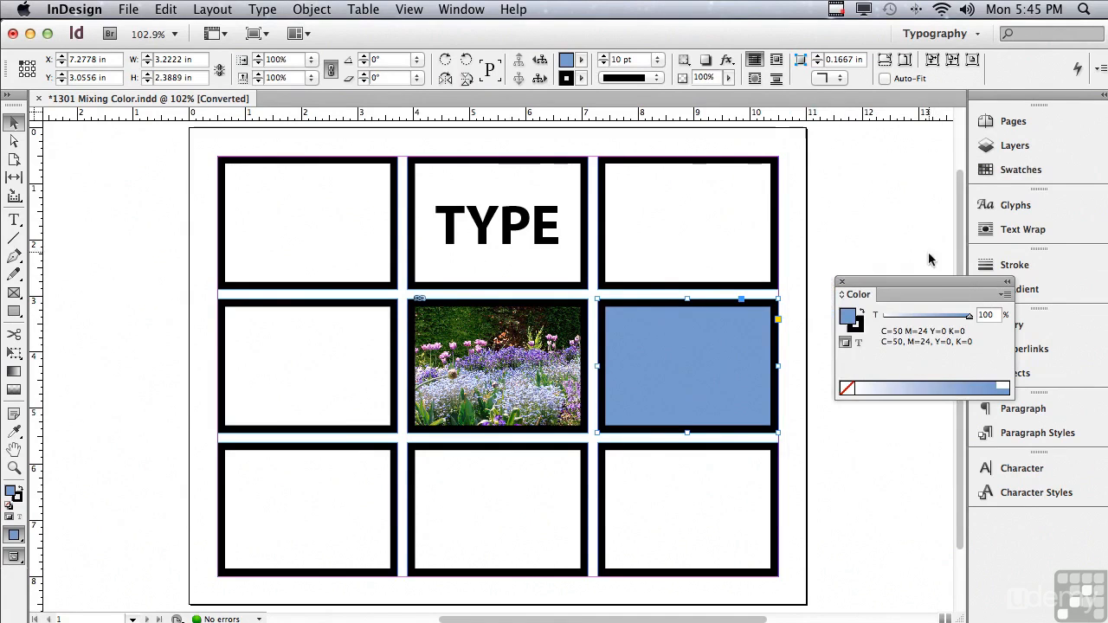
- Switch the frame's fill back to CMYK and sample a coral of C=0, M=75, Y=47, K=0 from the spectrum
{"action": "left_click", "coordinate": [1004, 295]}
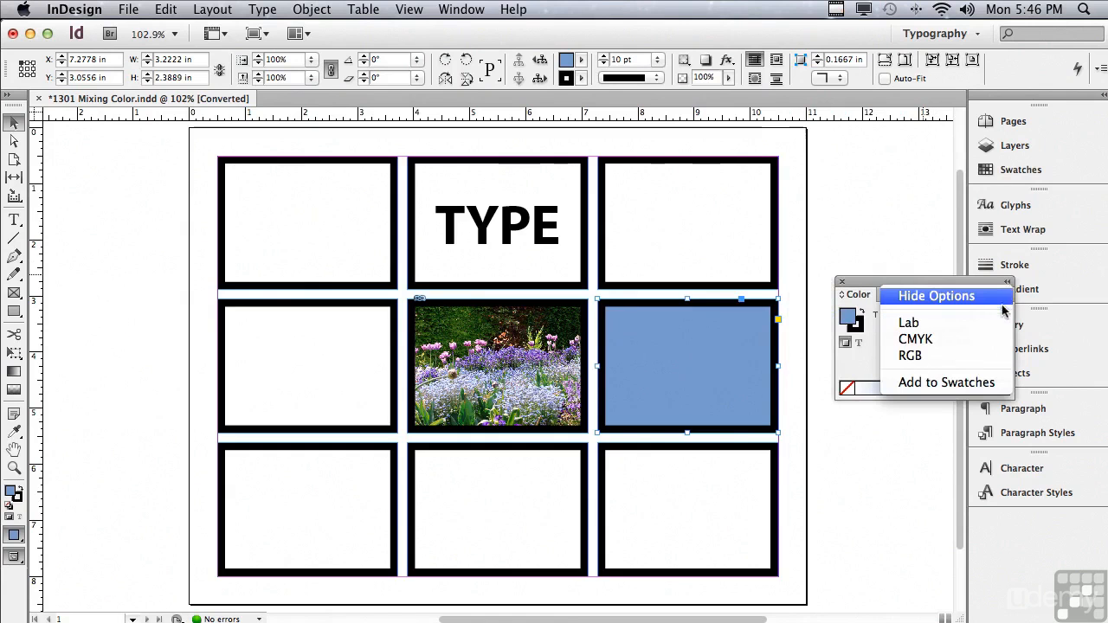
{"action": "left_click", "coordinate": [934, 339]}
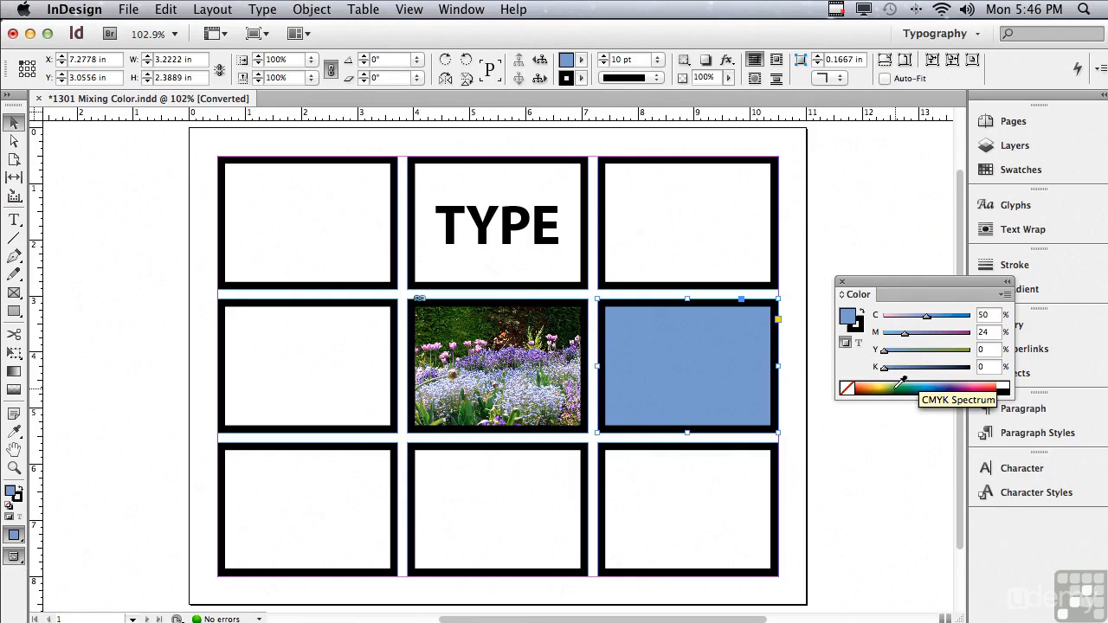
{"action": "left_click_drag", "start_coordinate": [883, 385], "coordinate": [992, 386]}
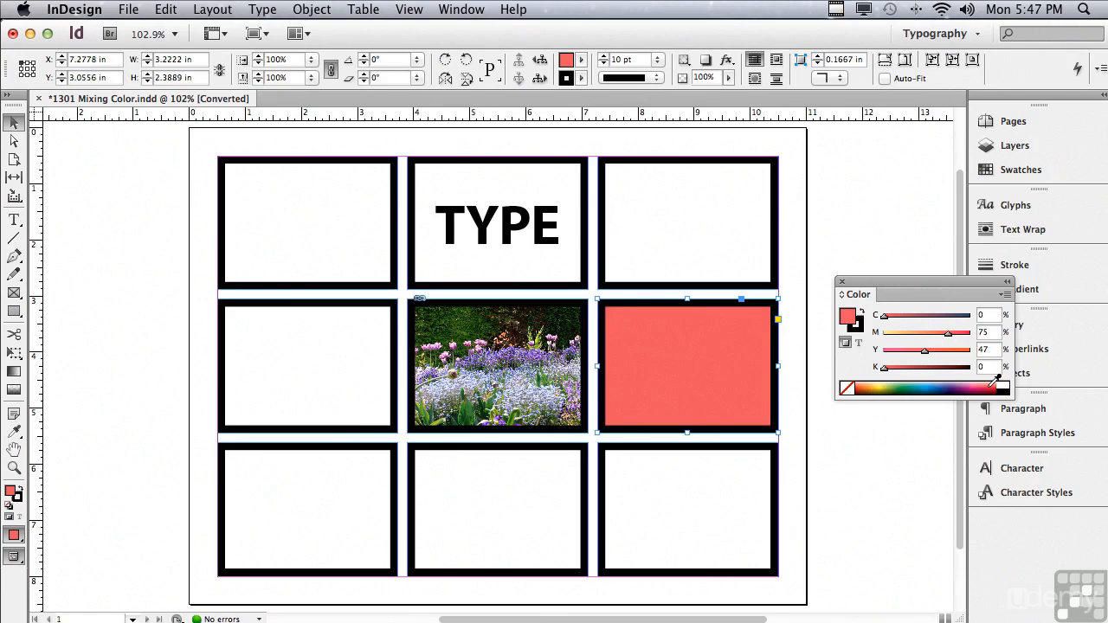
- Pick a purple of C=39, M=76, Y=0, K=0 in the Color Picker, add it as a CMYK swatch, and apply it
{"action": "double_click", "coordinate": [847, 316]}
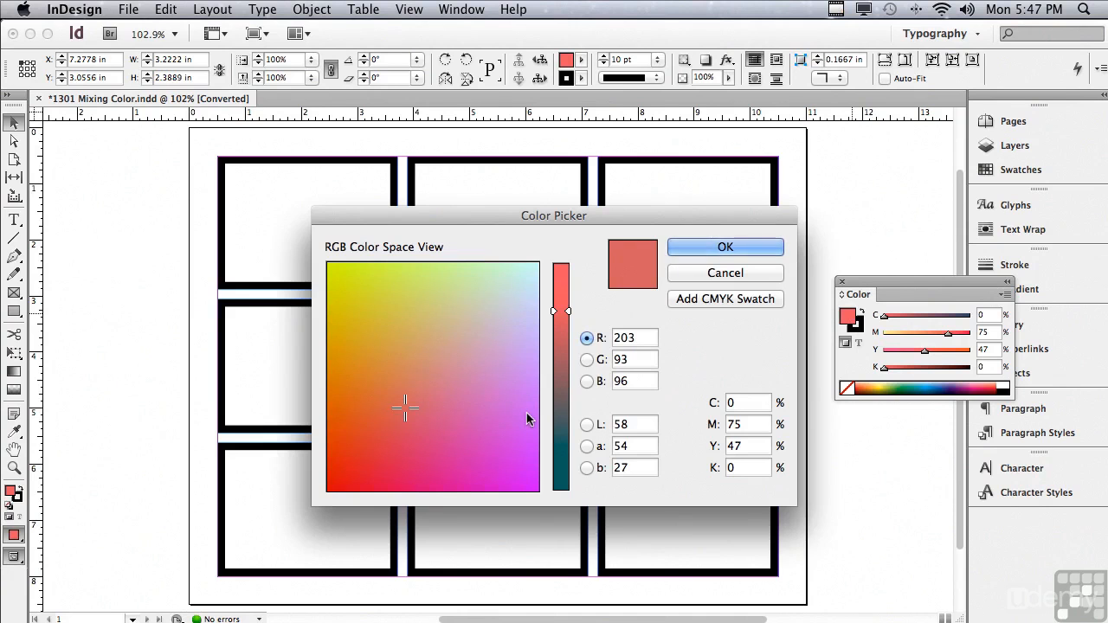
{"action": "left_click", "coordinate": [533, 490]}
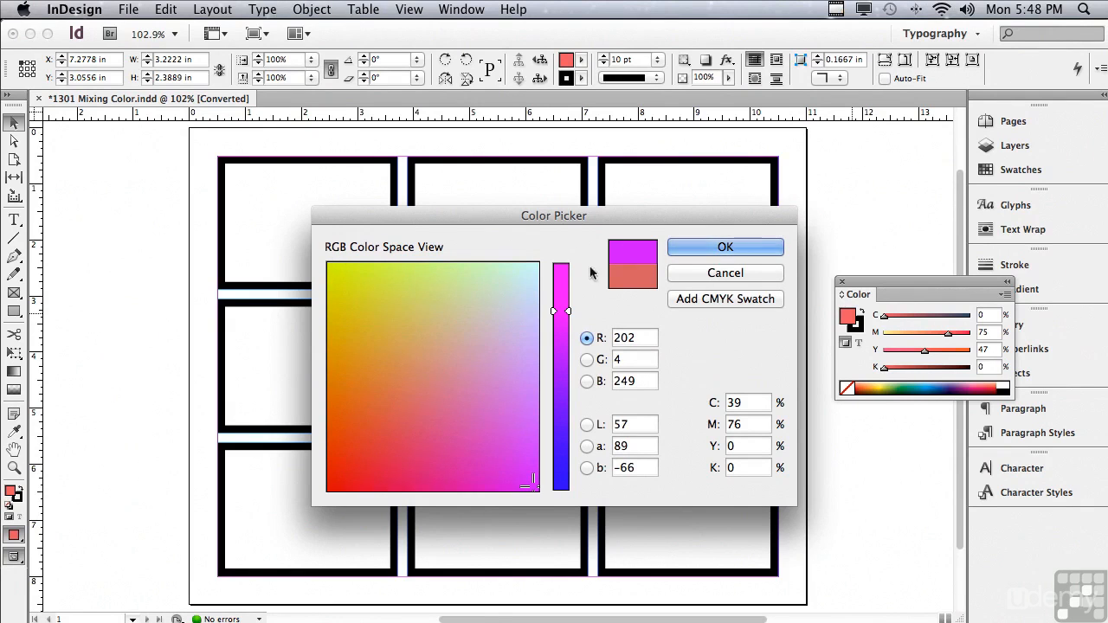
{"action": "left_click", "coordinate": [706, 302]}
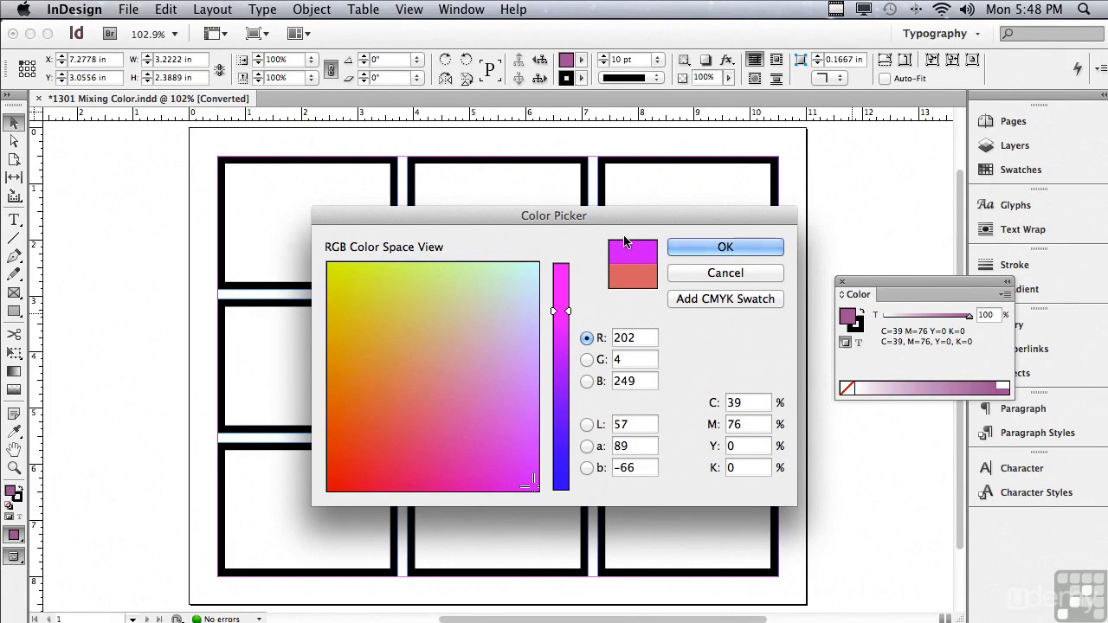
{"action": "left_click", "coordinate": [712, 248]}
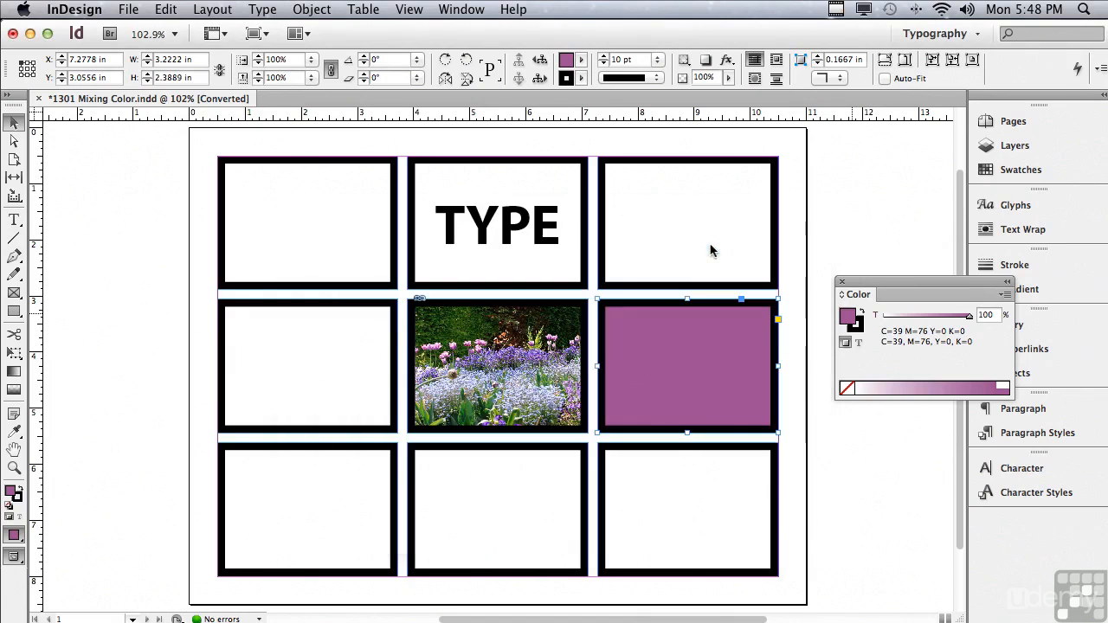
- Show the Swatches panel and check the options of the C=39 M=76 Y=0 K=0 swatch without changing them
{"action": "left_click", "coordinate": [1017, 170]}
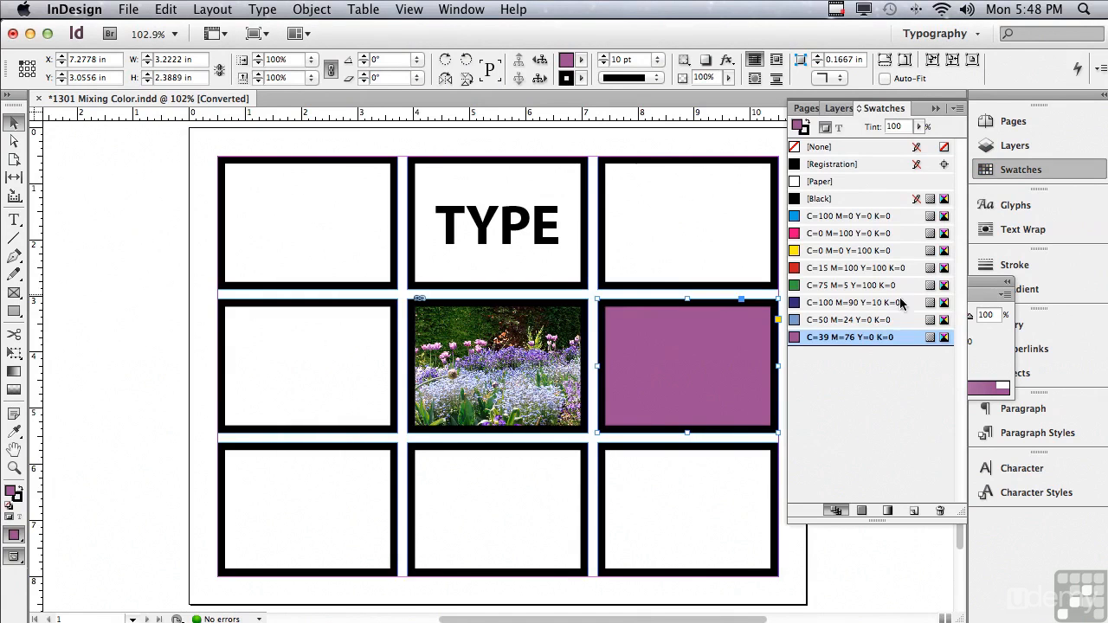
{"action": "double_click", "coordinate": [839, 338]}
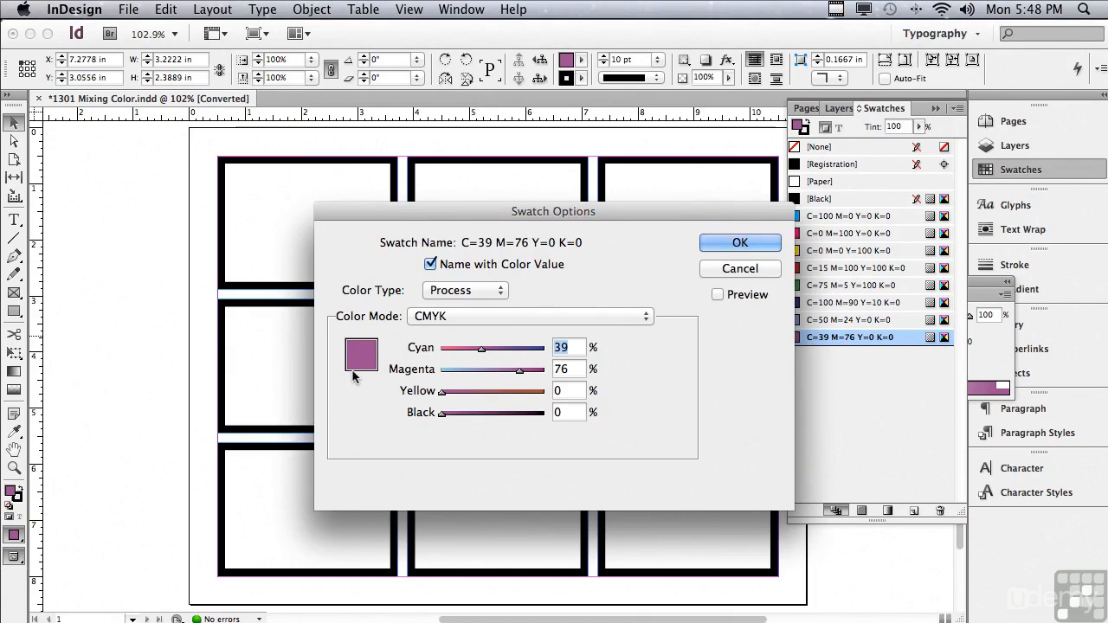
{"action": "left_click", "coordinate": [775, 269]}
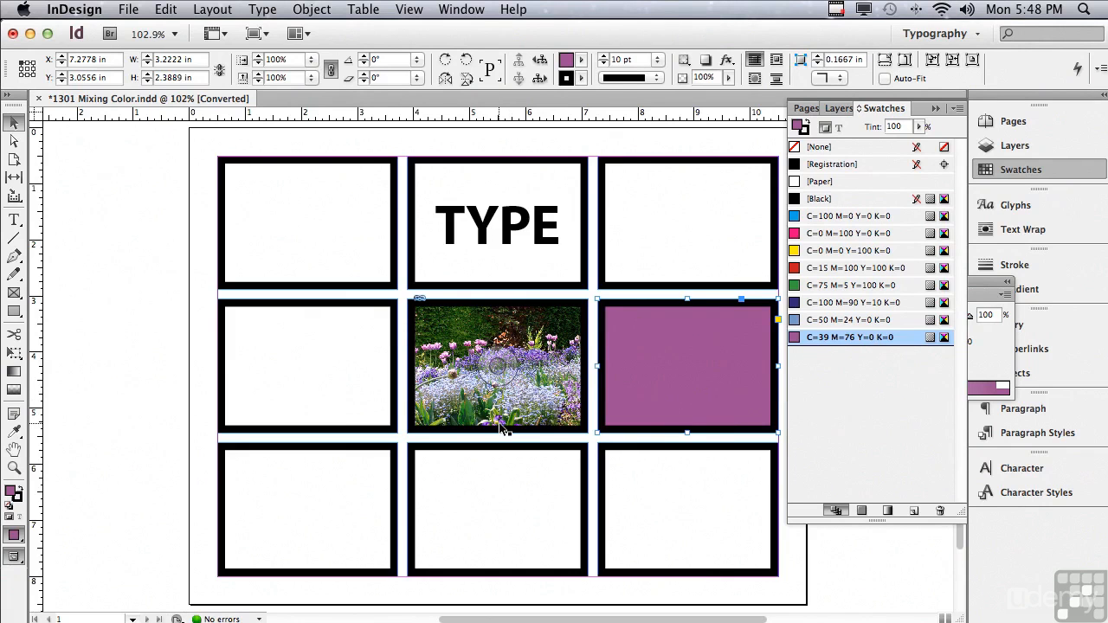
- Fill the selected frame with a deep violet of R=76, G=36, B=161 sampled from the flower photo using the Eyedropper
{"action": "left_click", "coordinate": [11, 469]}
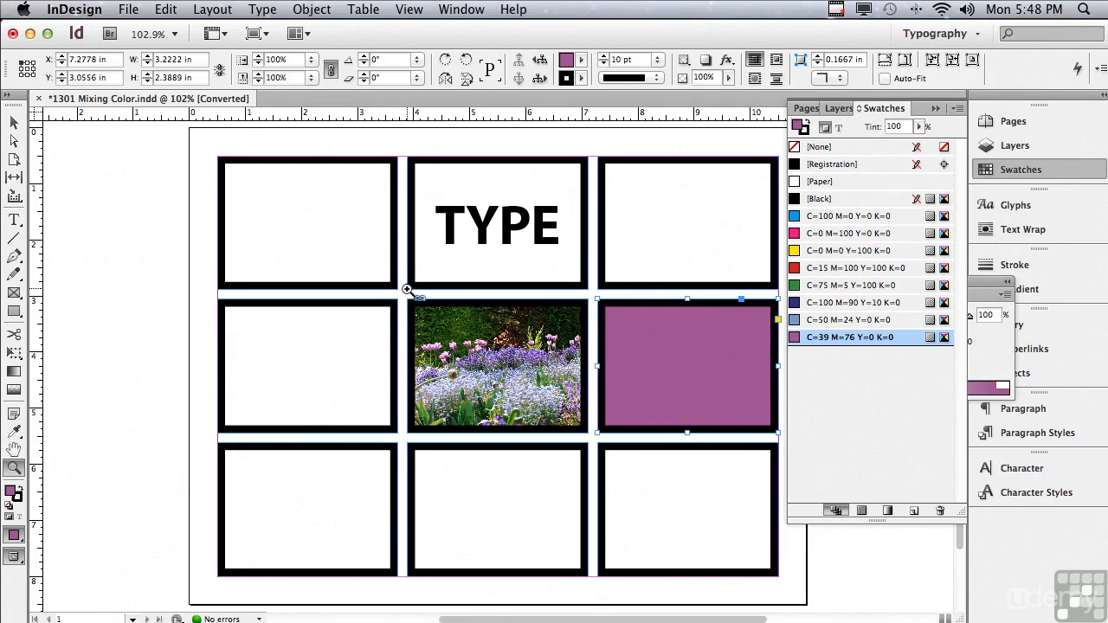
{"action": "left_click_drag", "start_coordinate": [403, 291], "coordinate": [862, 455]}
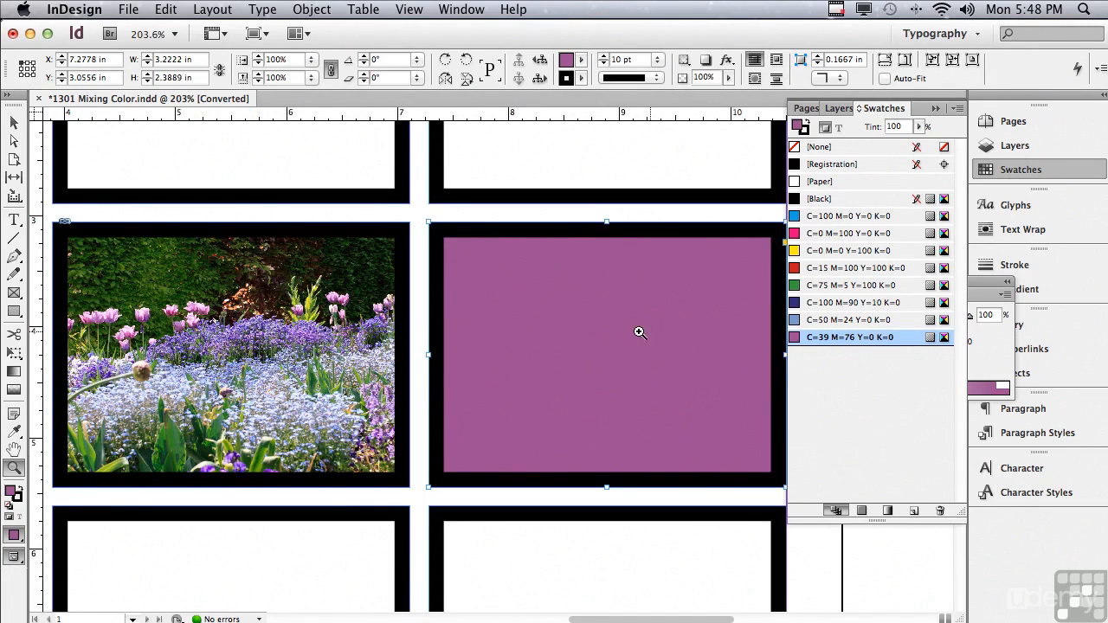
{"action": "left_click", "coordinate": [13, 431]}
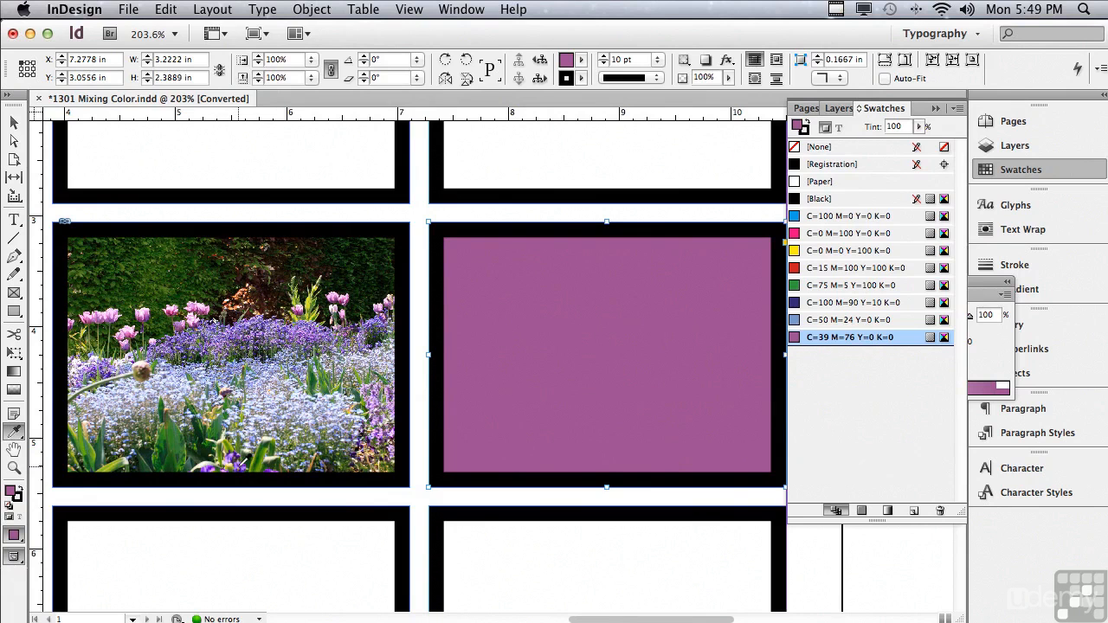
{"action": "left_click", "coordinate": [228, 462]}
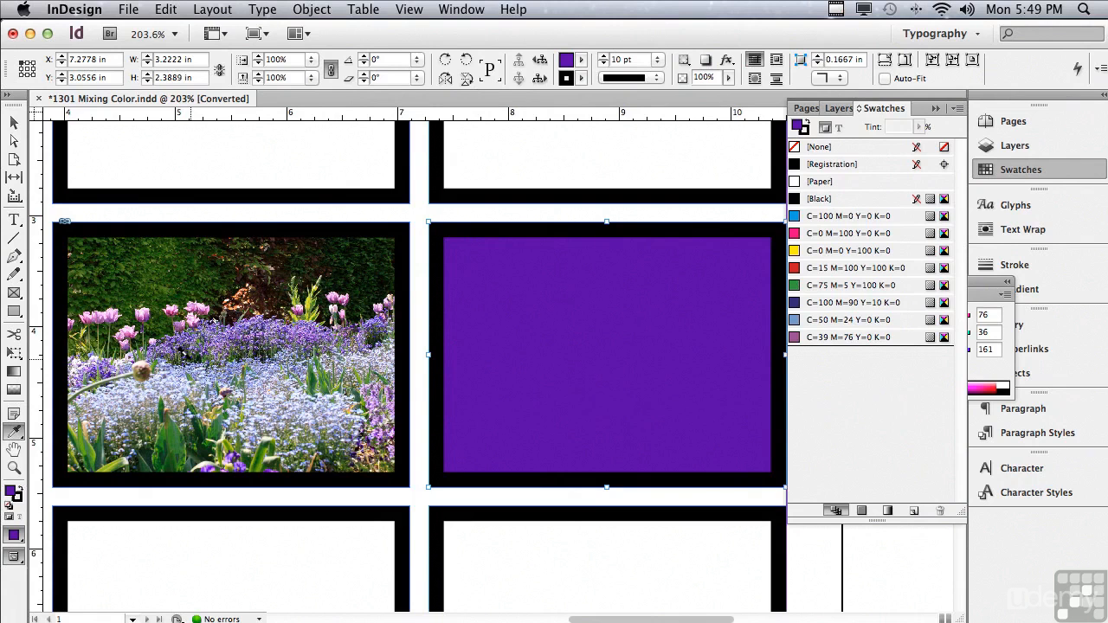
- Add the sampled RGB violet to the document's swatches
{"action": "left_click", "coordinate": [957, 111]}
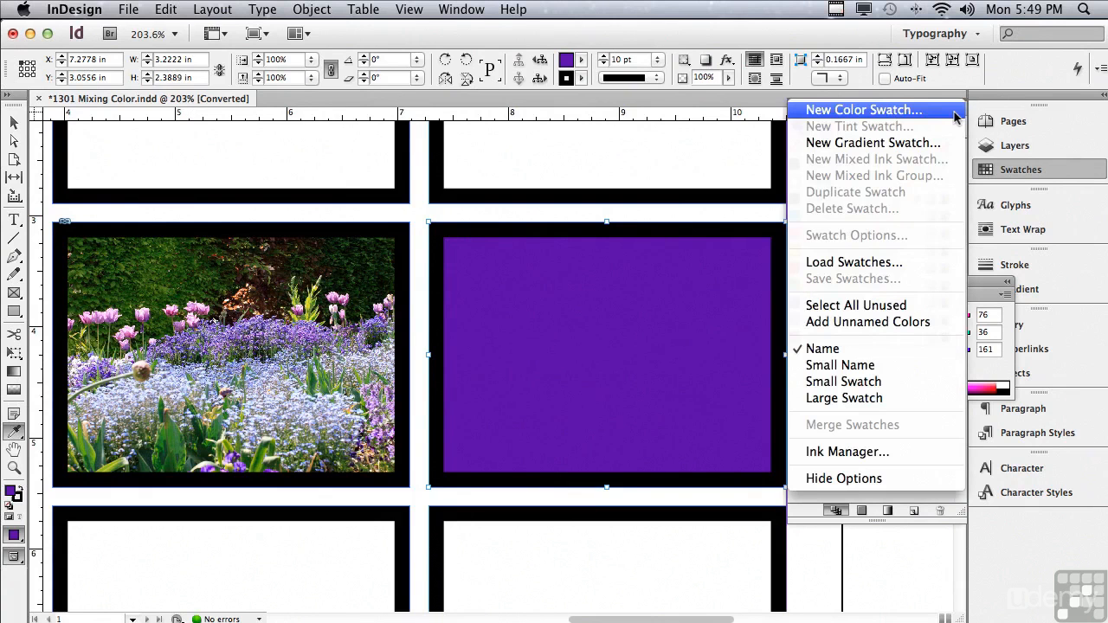
{"action": "left_click", "coordinate": [997, 292]}
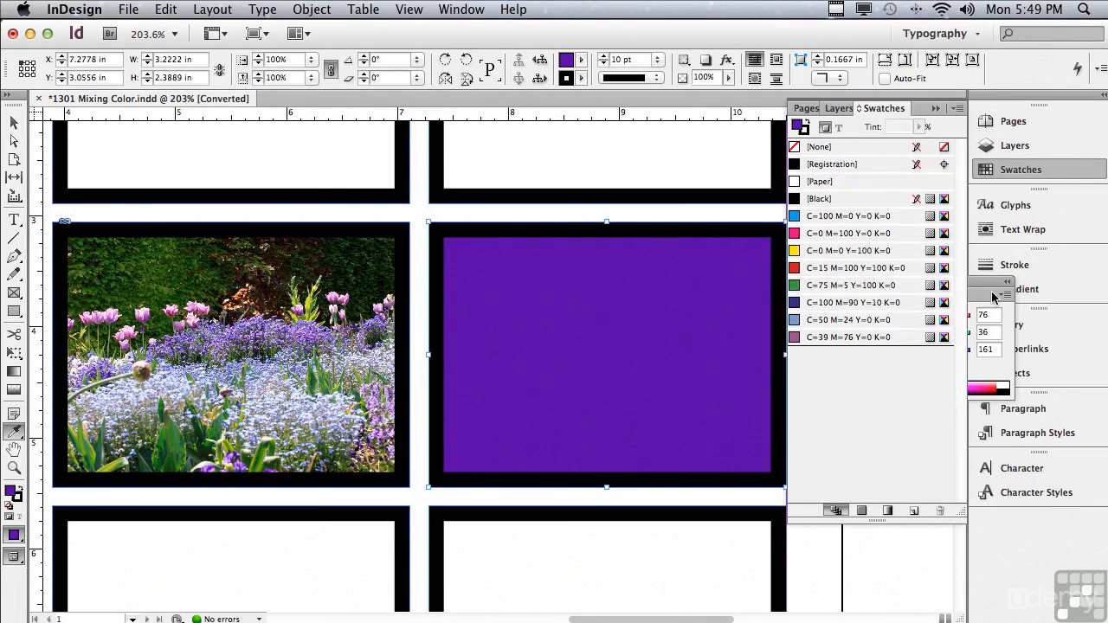
{"action": "left_click", "coordinate": [997, 293]}
{"action": "left_click", "coordinate": [1002, 297]}
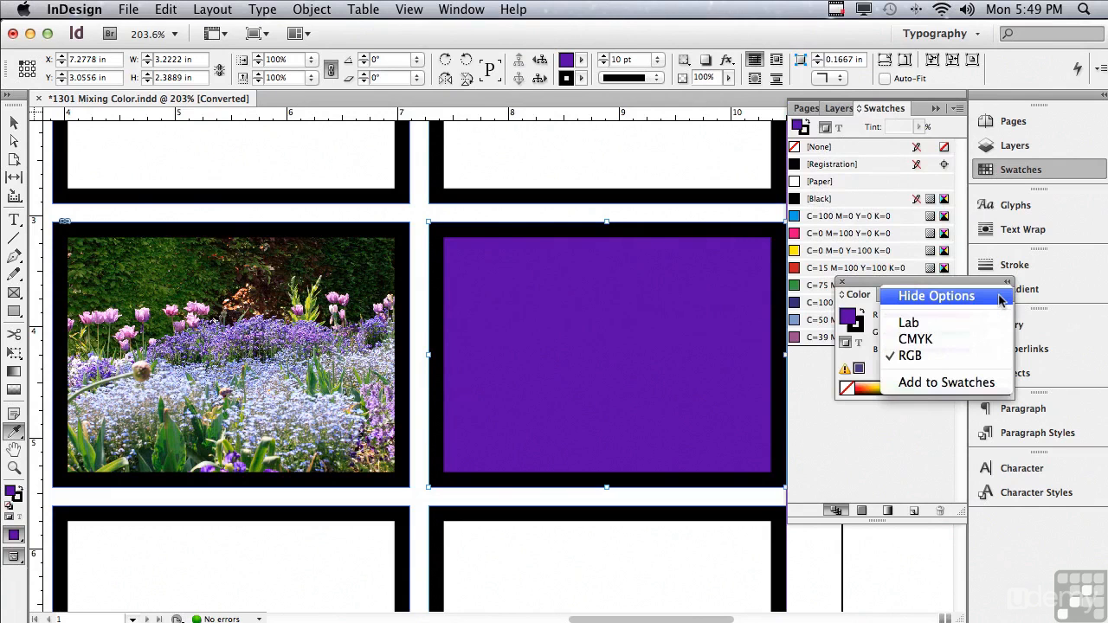
{"action": "left_click", "coordinate": [1000, 382]}
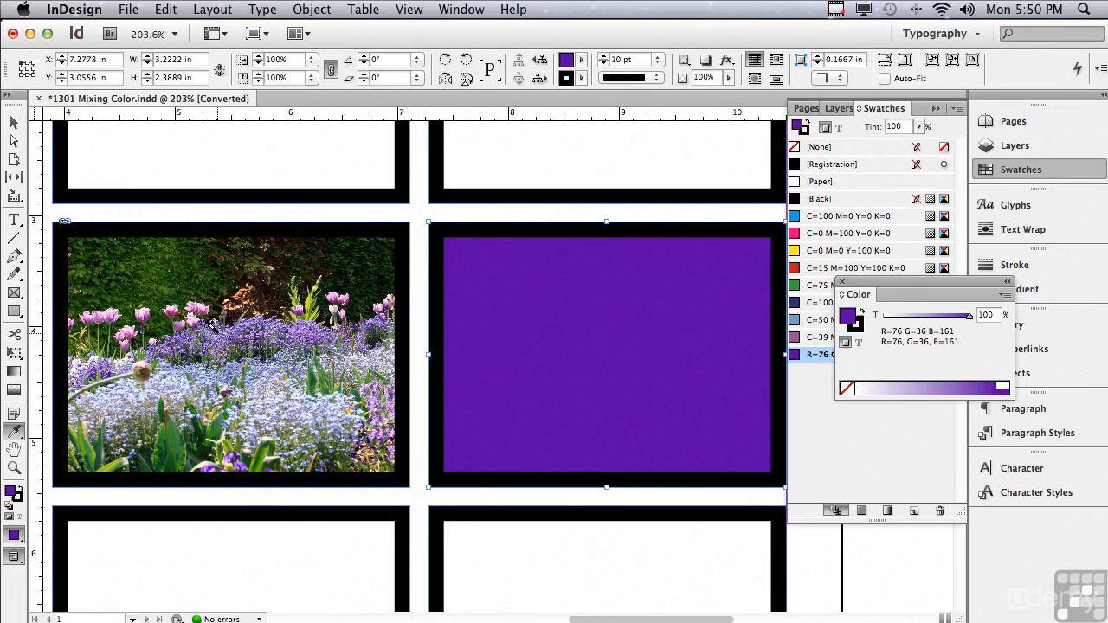
- Convert the frame's violet fill to the CMYK color mode
{"action": "left_click", "coordinate": [1004, 296]}
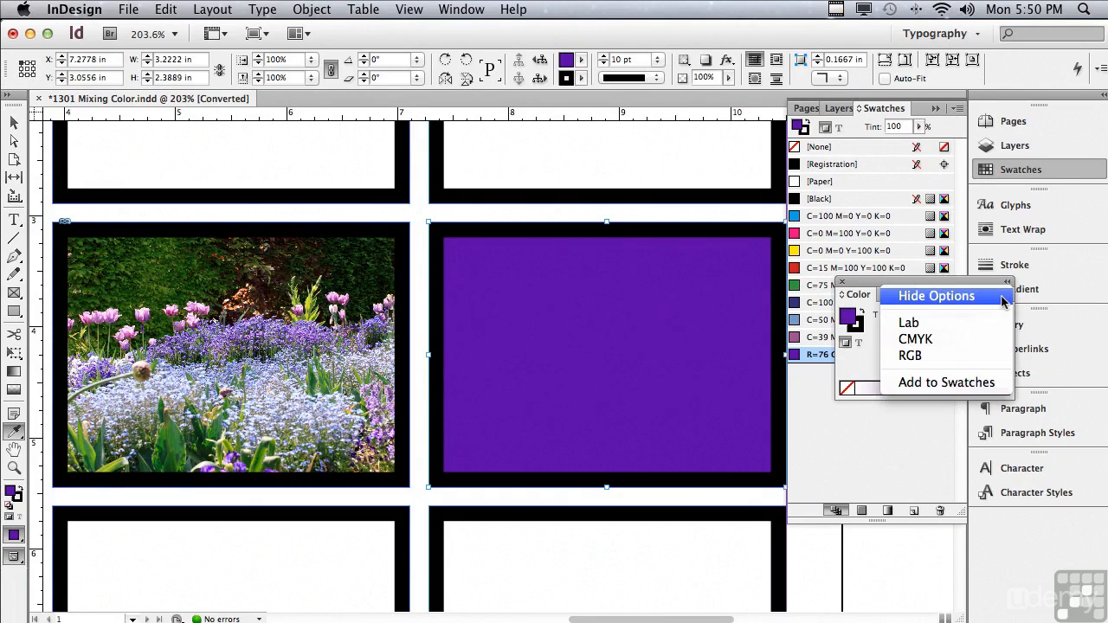
{"action": "left_click", "coordinate": [996, 338]}
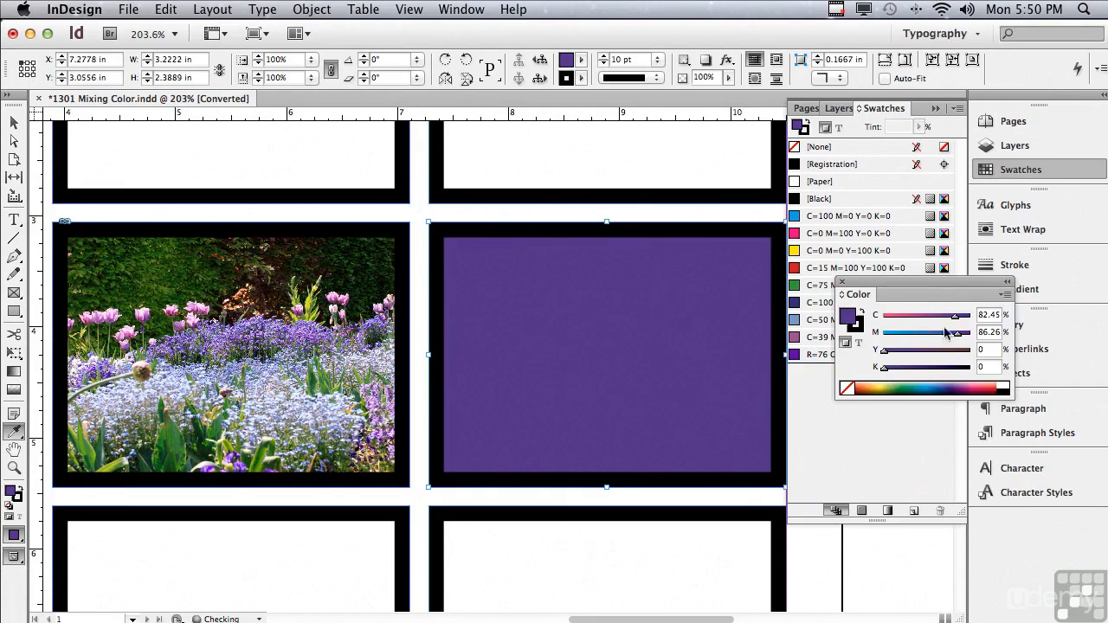